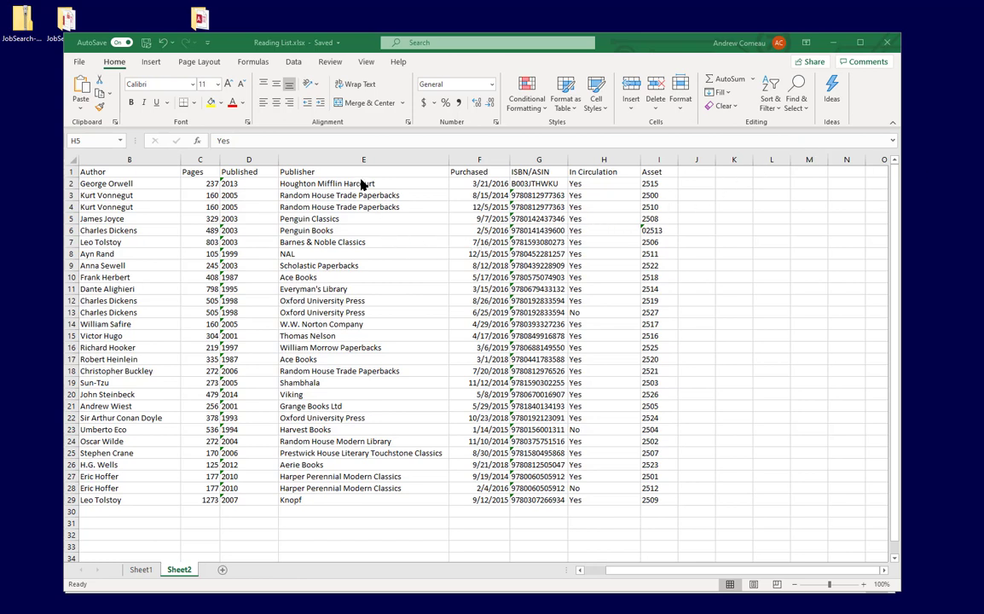
# Review the Number, Date, Time and Text format categories for the Purchased column, leaving its format as is
pyautogui.click(482, 160)
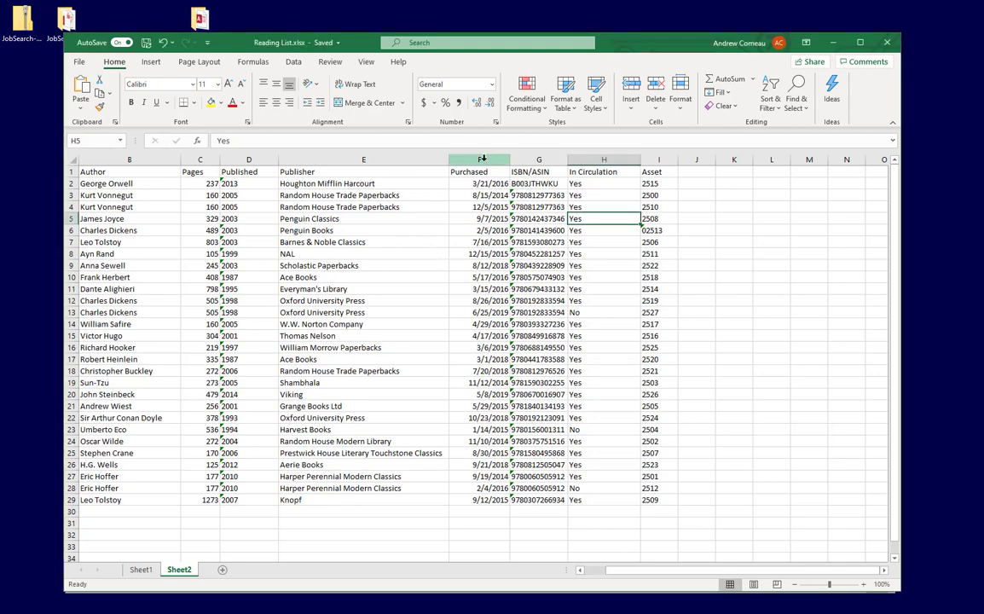
pyautogui.rightClick(482, 162)
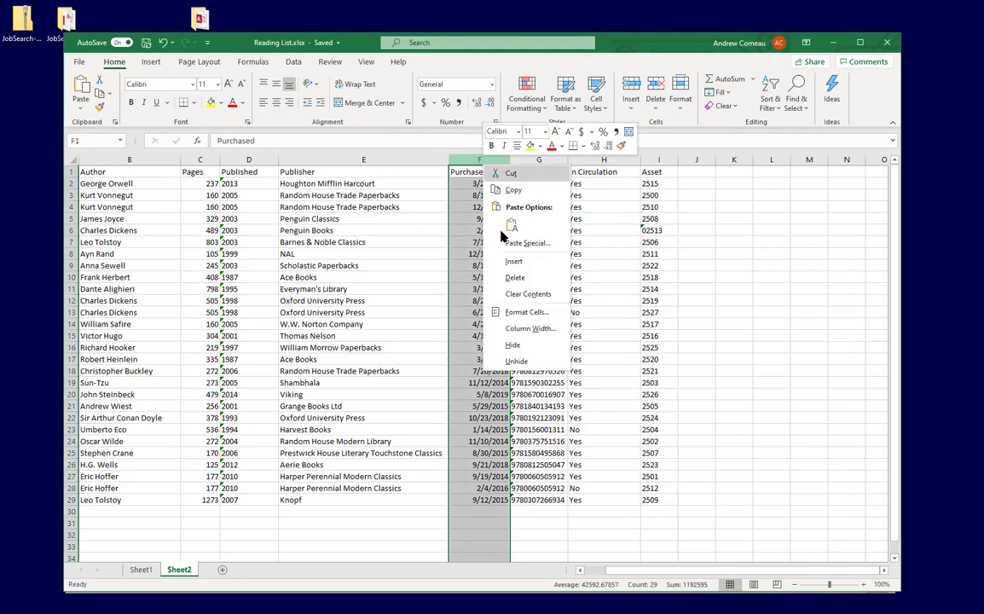
pyautogui.click(552, 315)
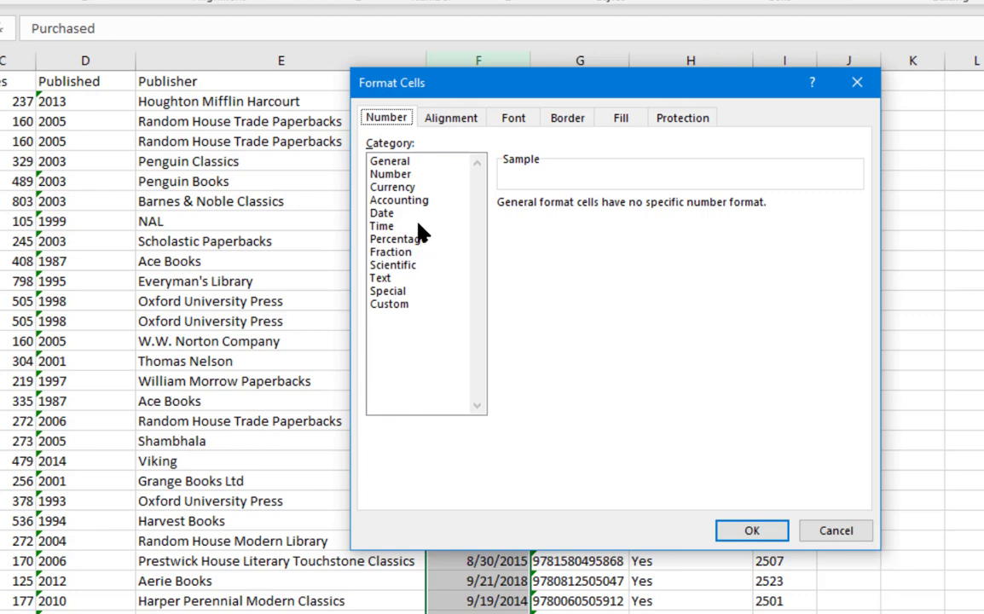
pyautogui.click(400, 175)
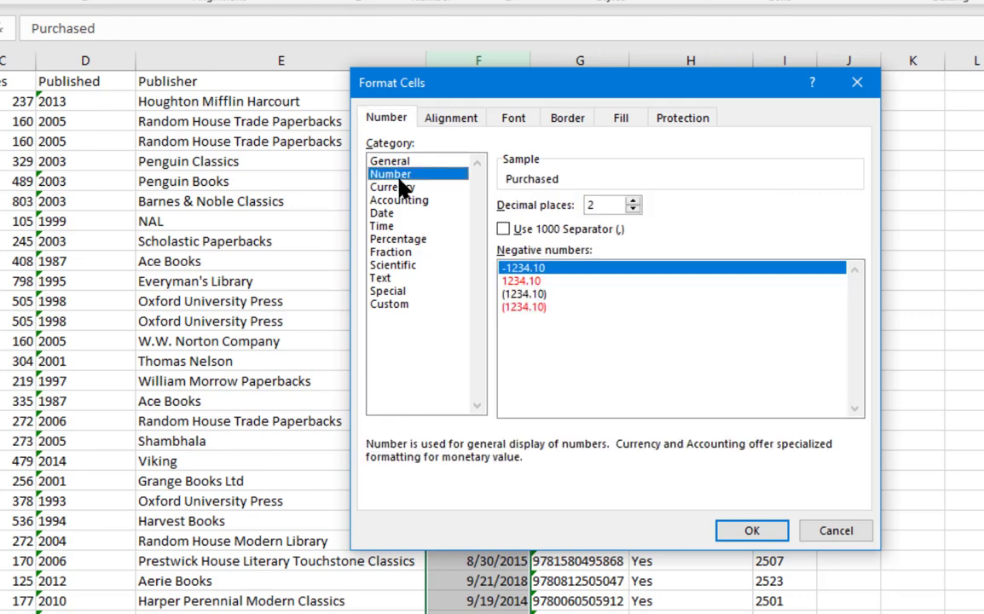
pyautogui.click(382, 212)
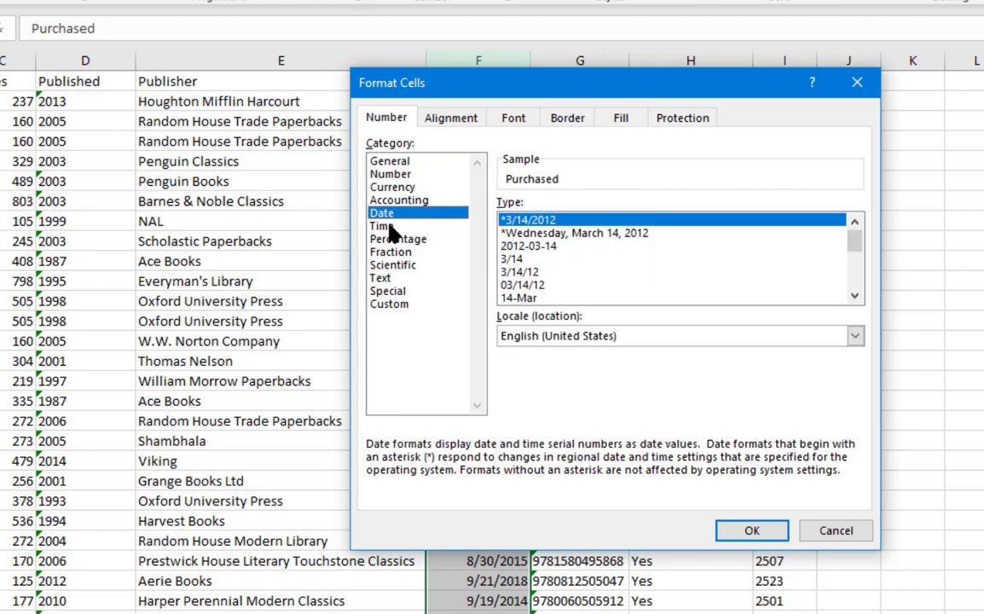
pyautogui.click(382, 226)
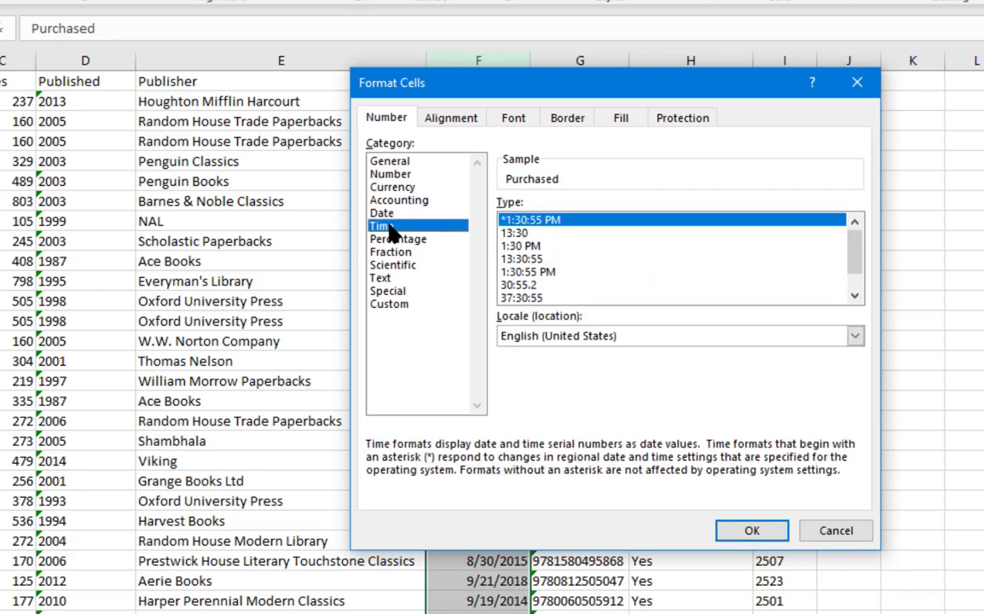
pyautogui.click(391, 282)
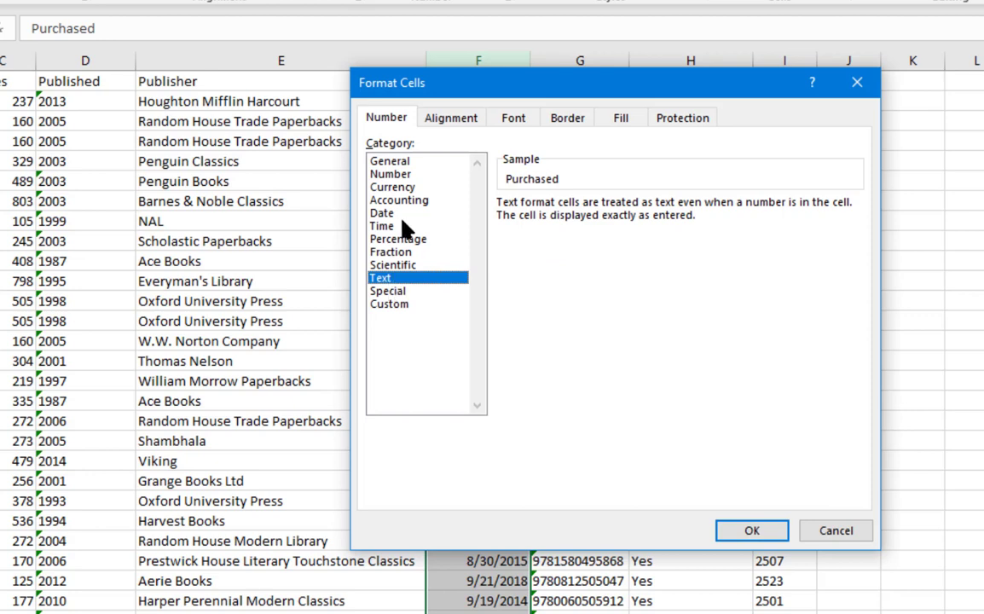
pyautogui.click(403, 176)
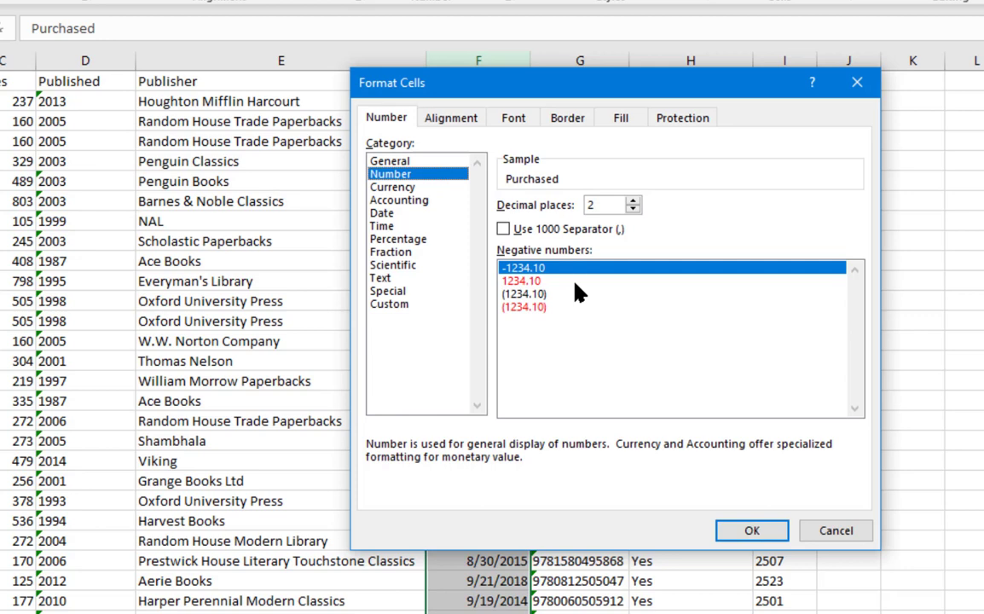
pyautogui.click(396, 213)
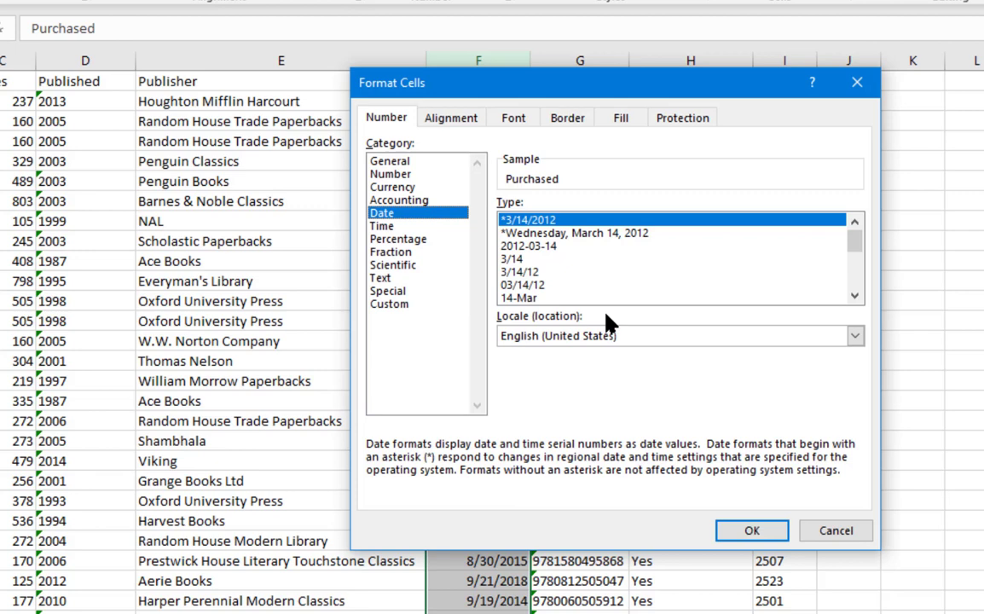
pyautogui.click(381, 279)
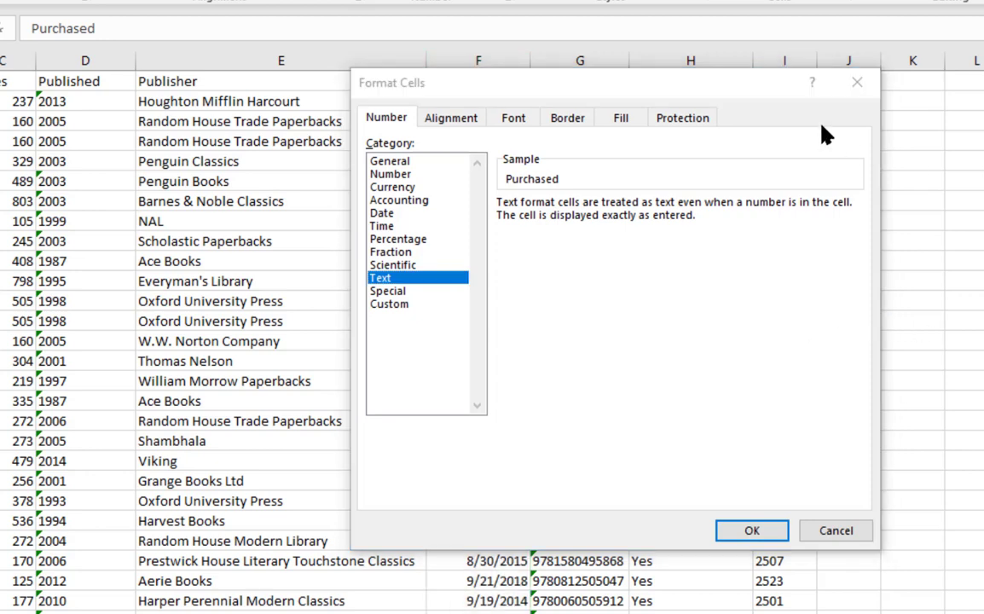
pyautogui.click(868, 90)
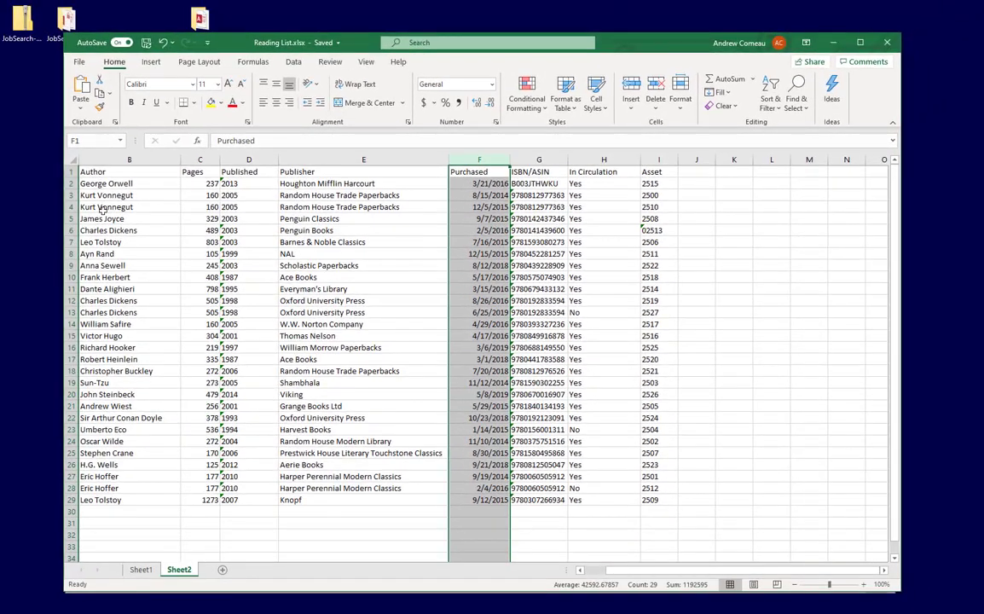
# Examine the kinds of data in the Author, Publisher, Purchased, In Circulation and Asset columns, including the asset entry 02513
pyautogui.click(106, 161)
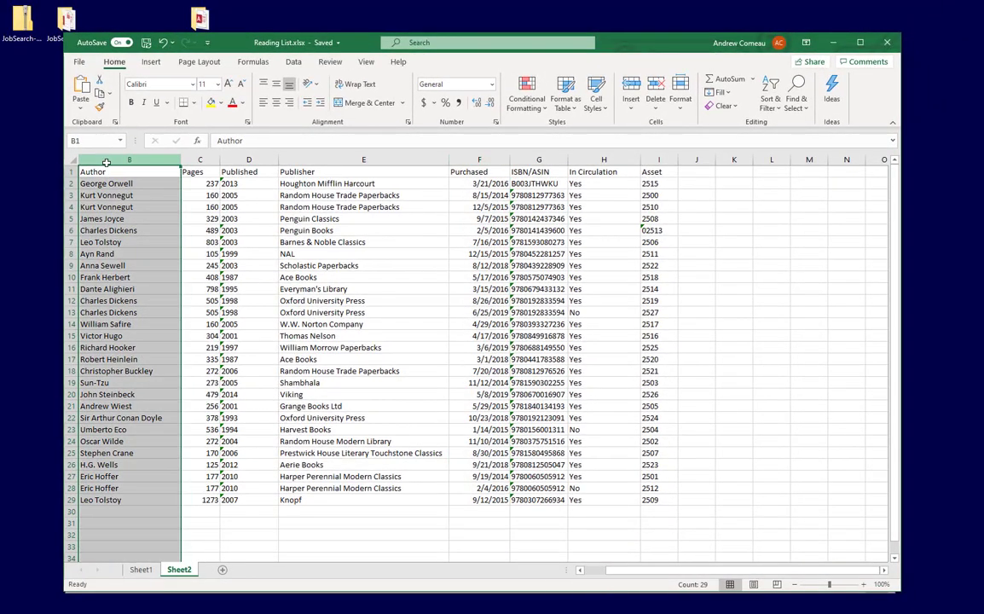
pyautogui.click(325, 163)
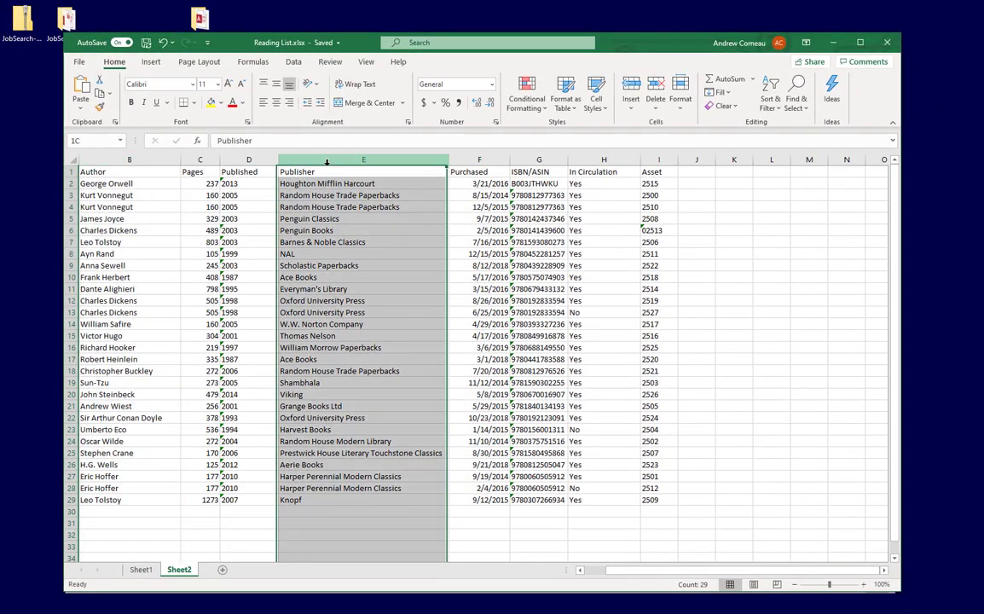
pyautogui.click(480, 163)
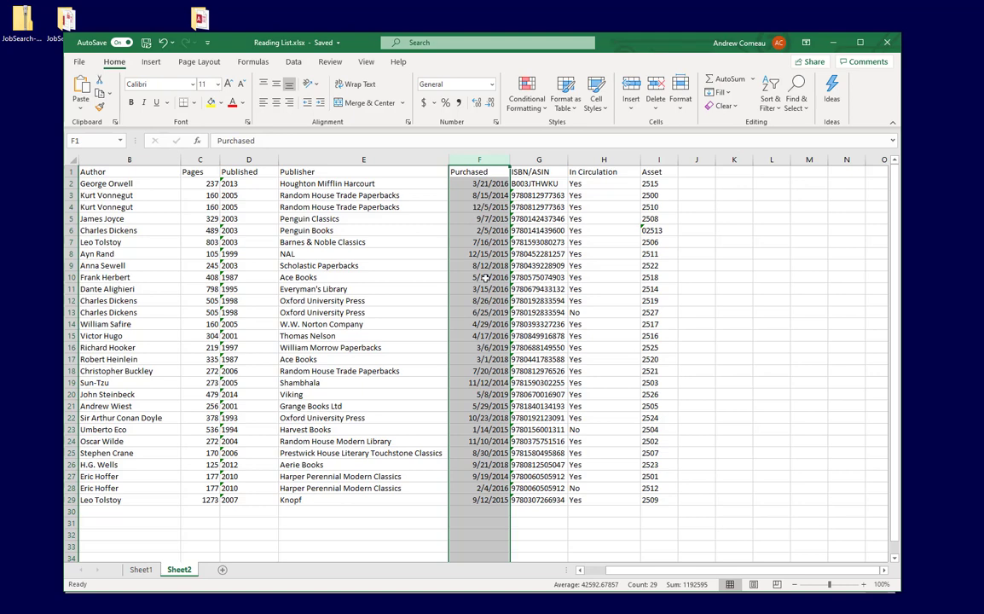
pyautogui.click(604, 159)
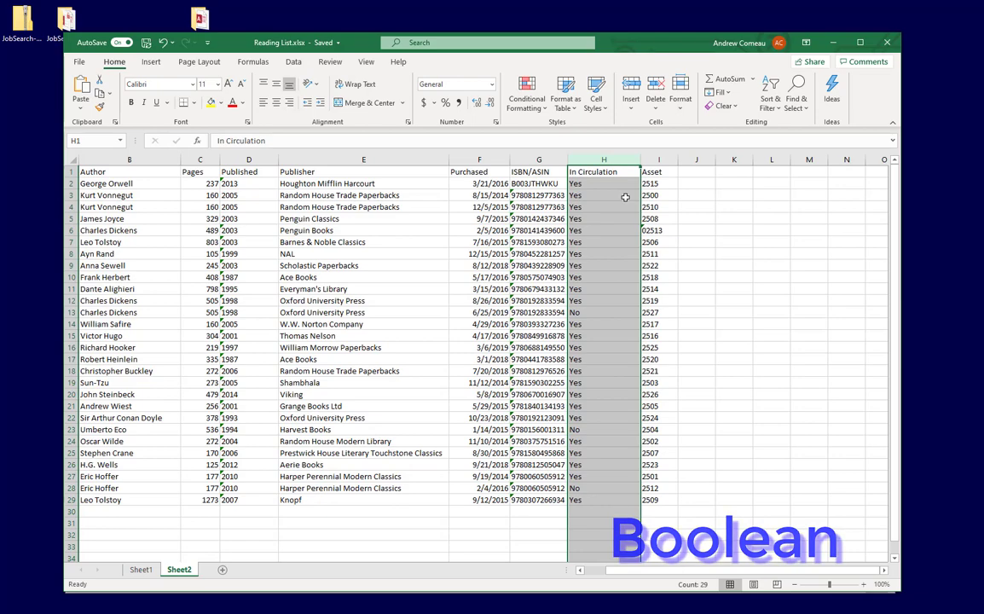
pyautogui.click(663, 160)
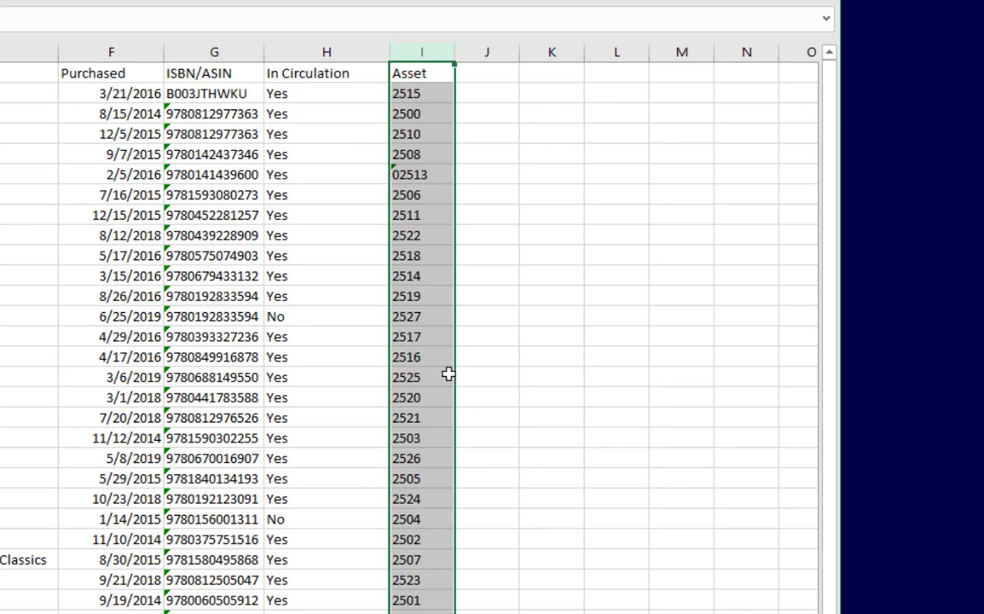
pyautogui.click(417, 175)
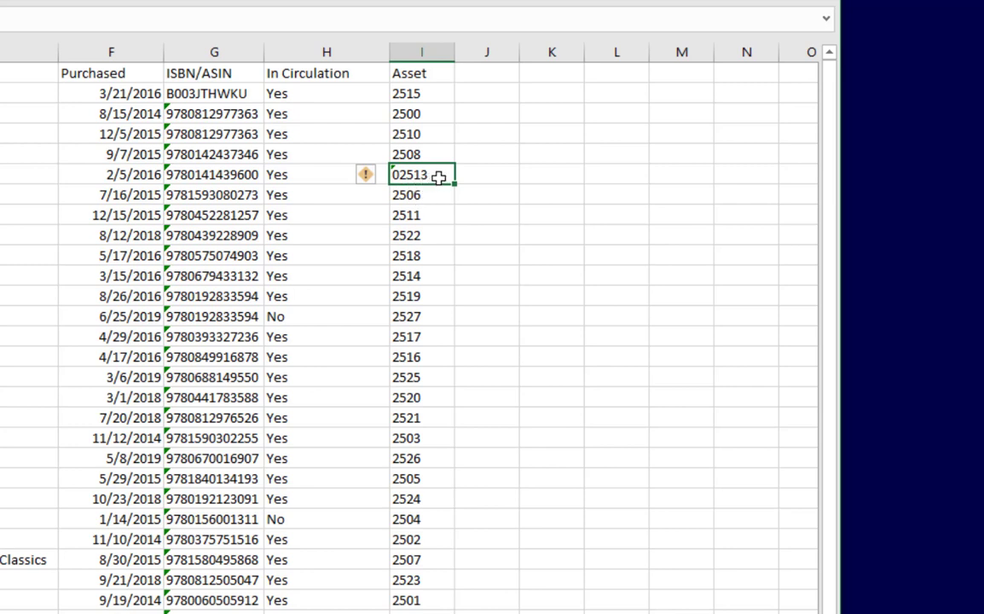
# Format the Asset column as Number with two decimal places
pyautogui.click(422, 52)
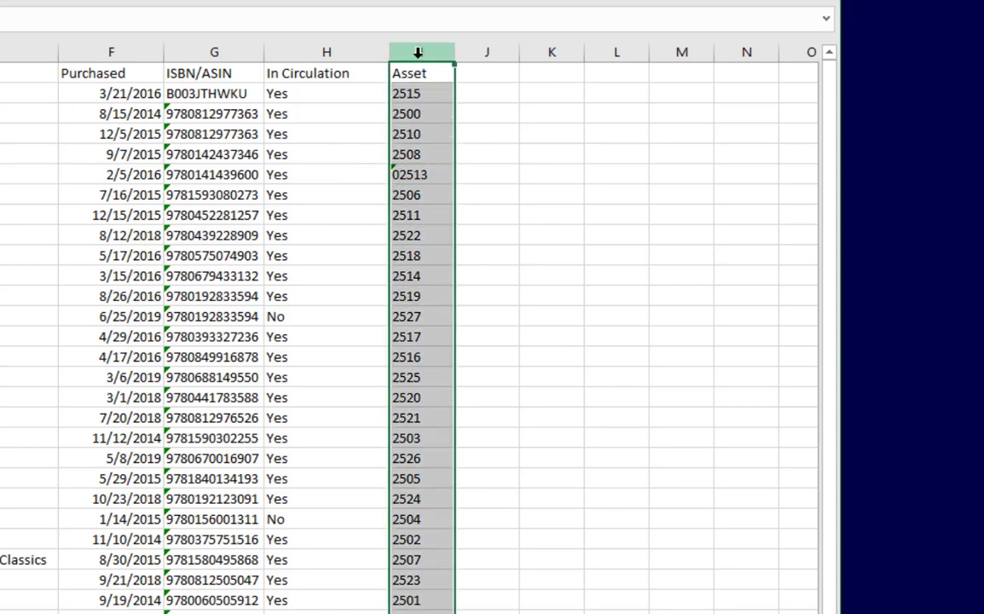
pyautogui.rightClick(421, 52)
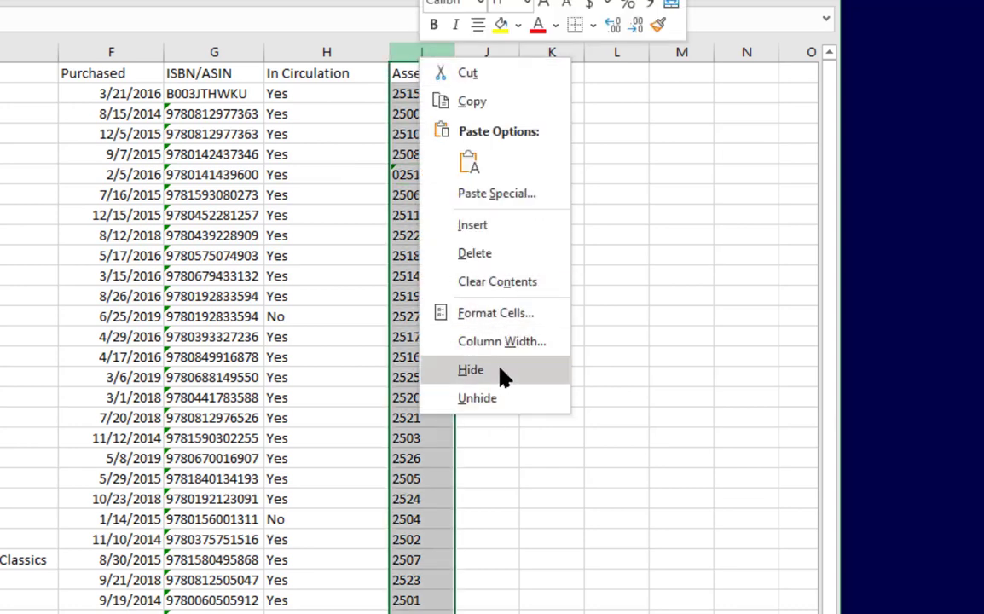
pyautogui.click(519, 317)
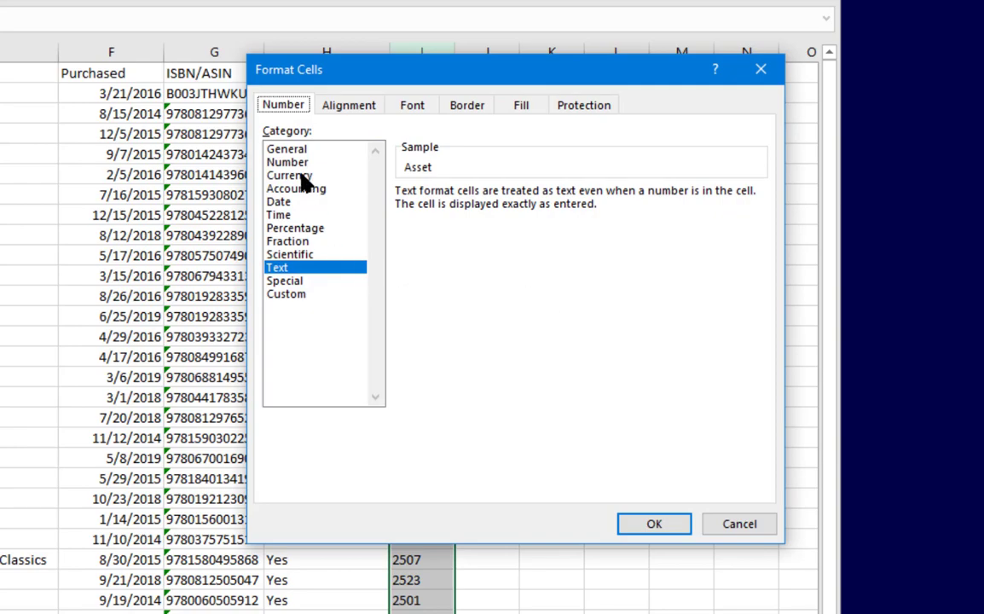
pyautogui.click(287, 162)
pyautogui.click(665, 529)
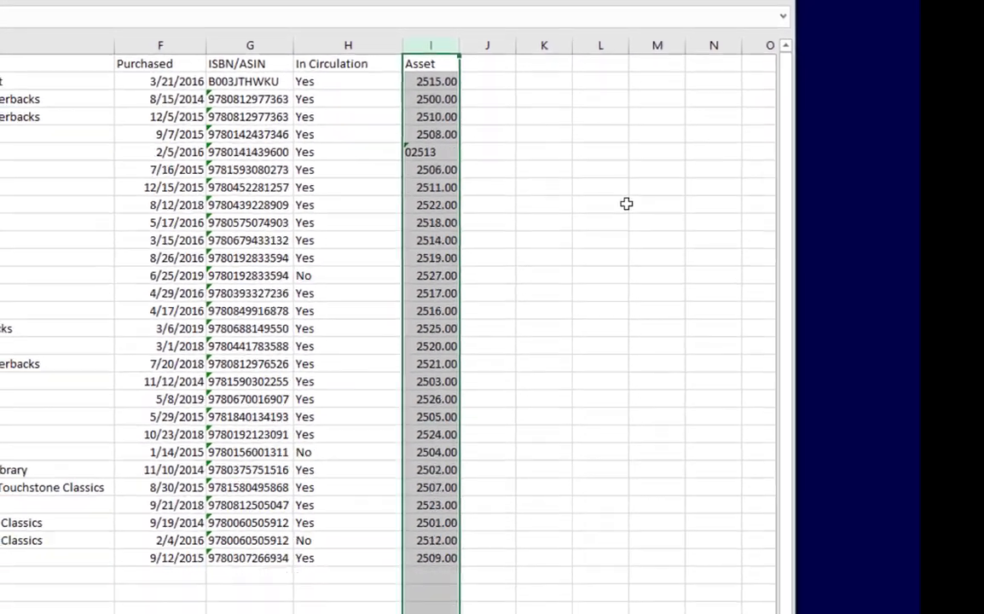
# Check the number format settings of the asset entry in cell I6 without changing them
pyautogui.click(426, 151)
pyautogui.rightClick(431, 151)
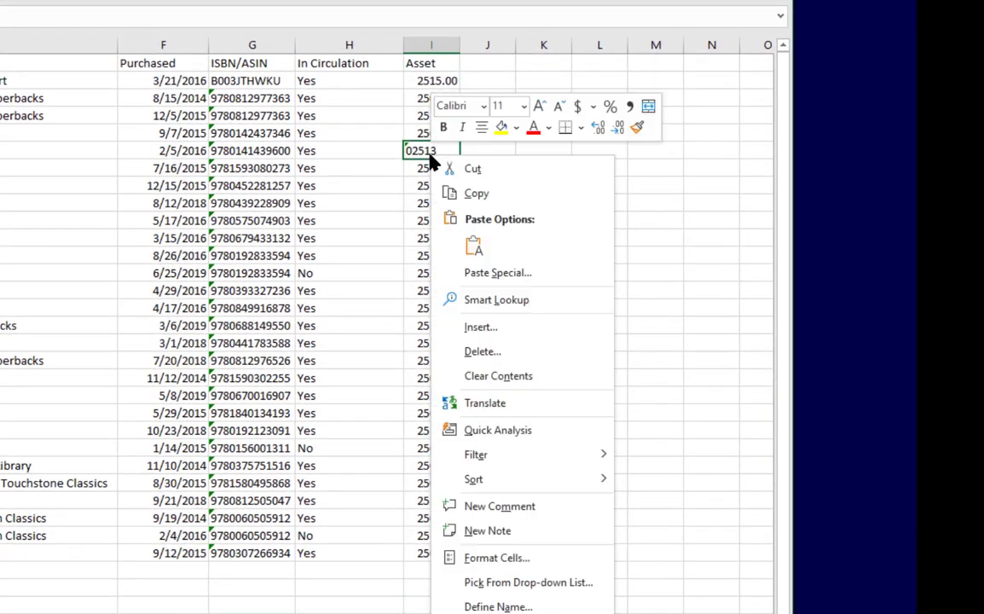
pyautogui.click(512, 559)
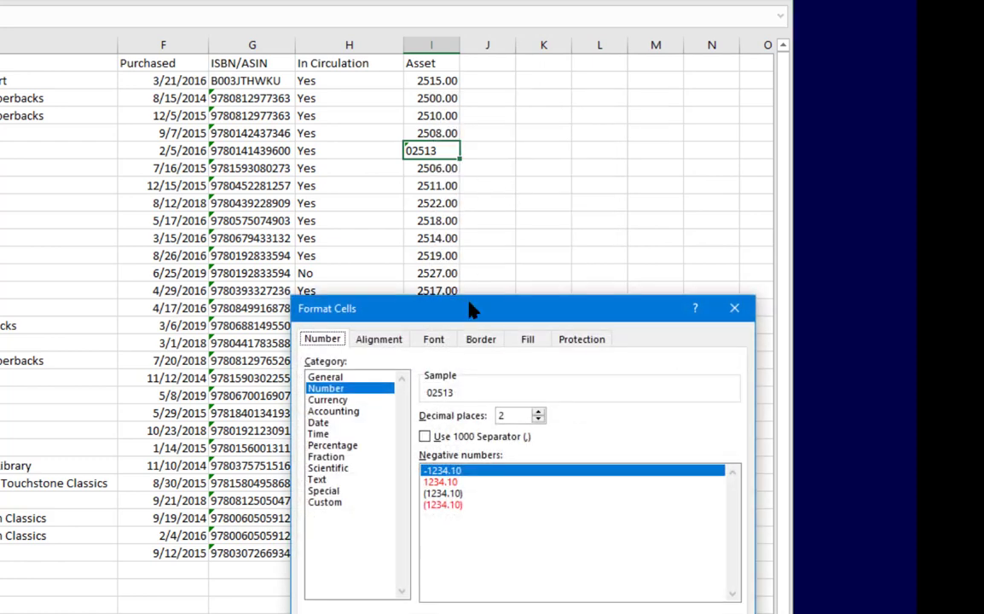
pyautogui.click(299, 346)
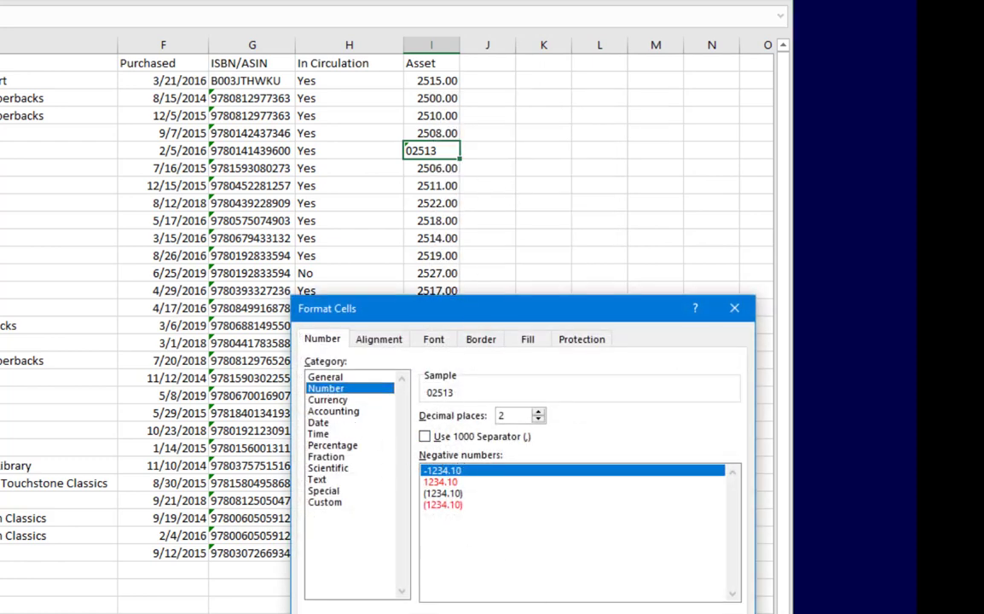
pyautogui.press('Escape')
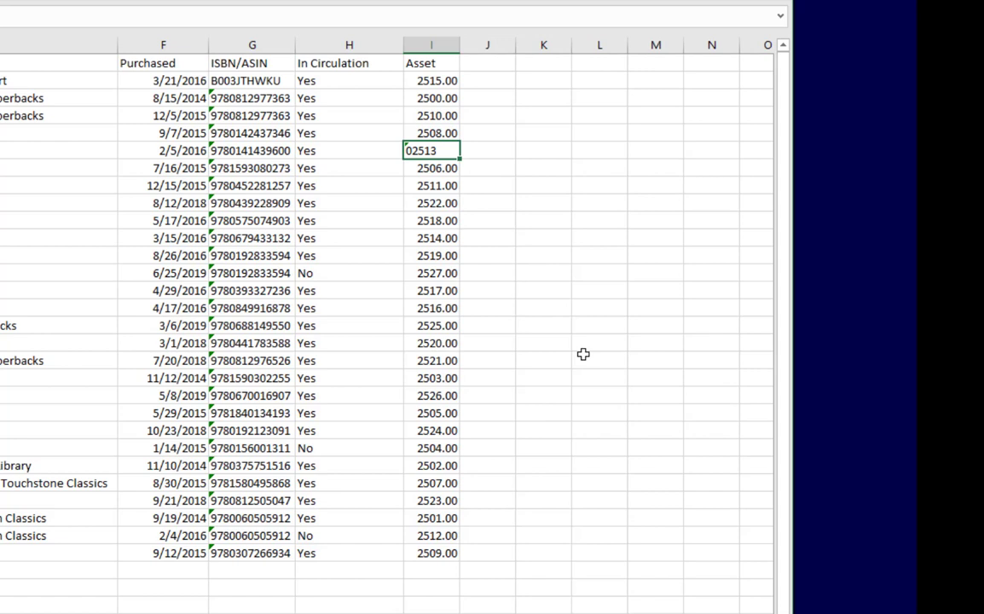
# Re-enter 02513 in cell I6 of the Asset column and reselect the cell
pyautogui.write('02513')
pyautogui.press('Return')
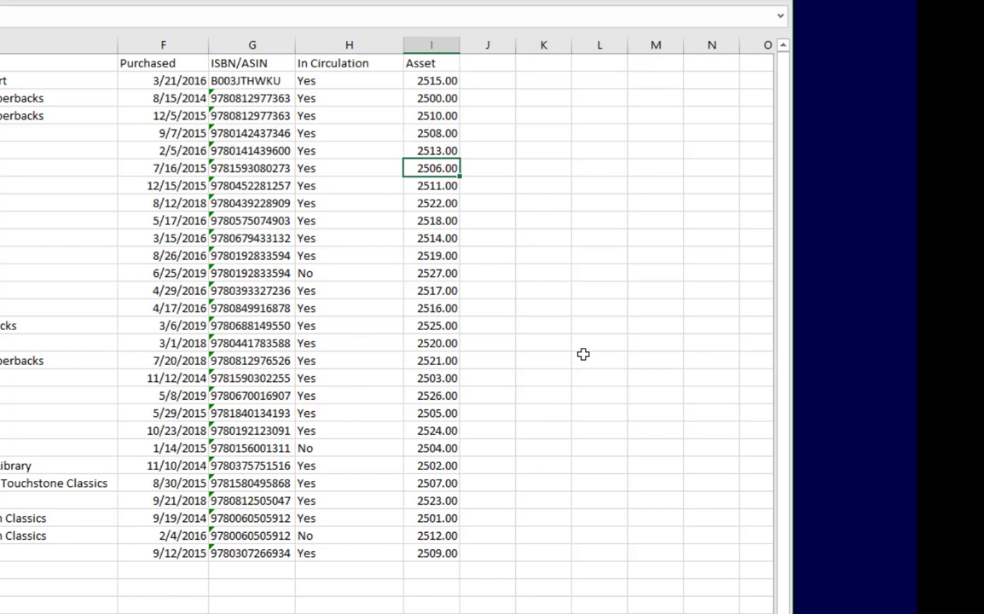
pyautogui.press('Up')
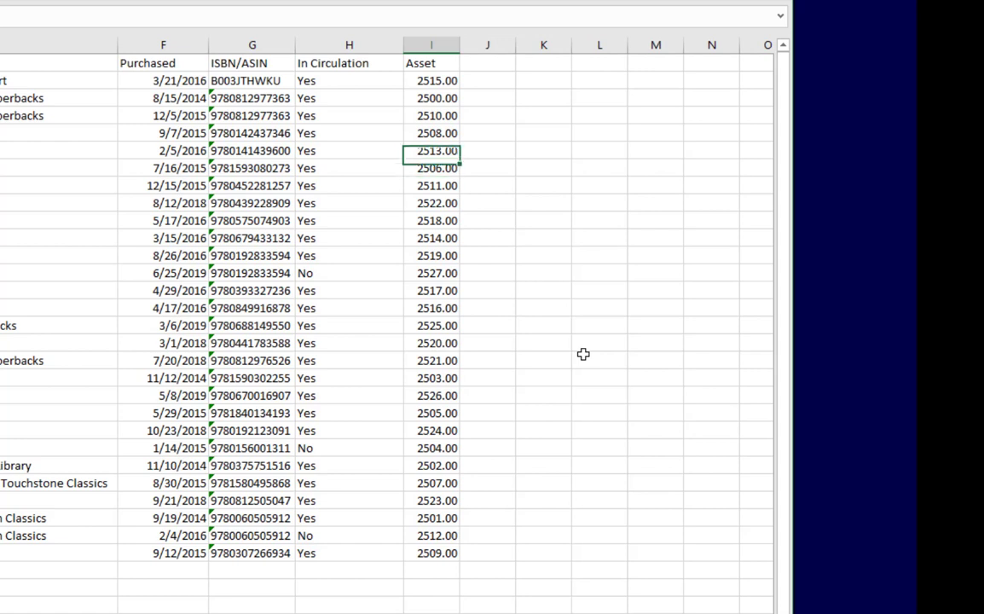
# Format the whole Asset column as Text
pyautogui.rightClick(422, 46)
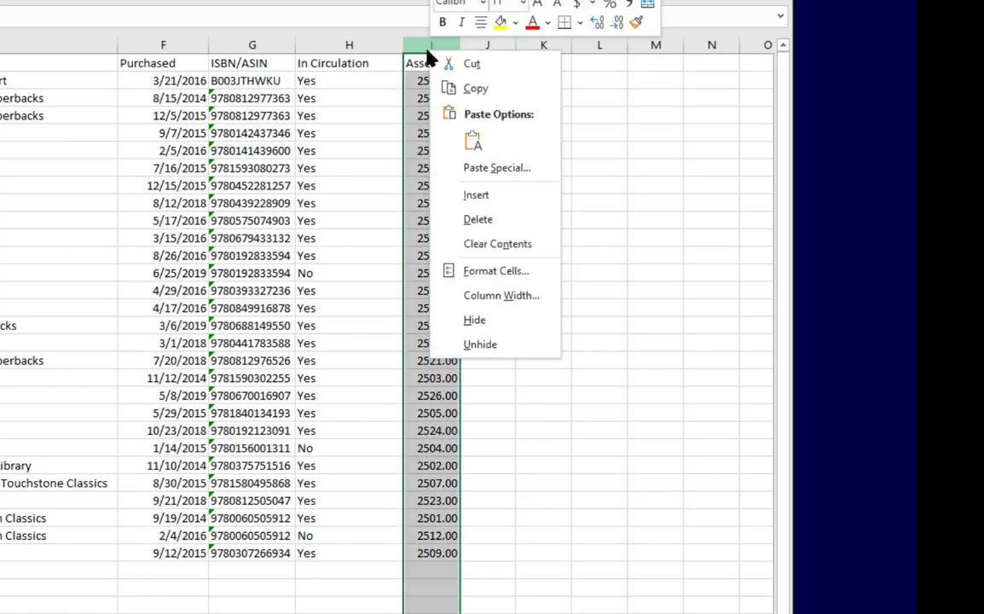
pyautogui.click(495, 273)
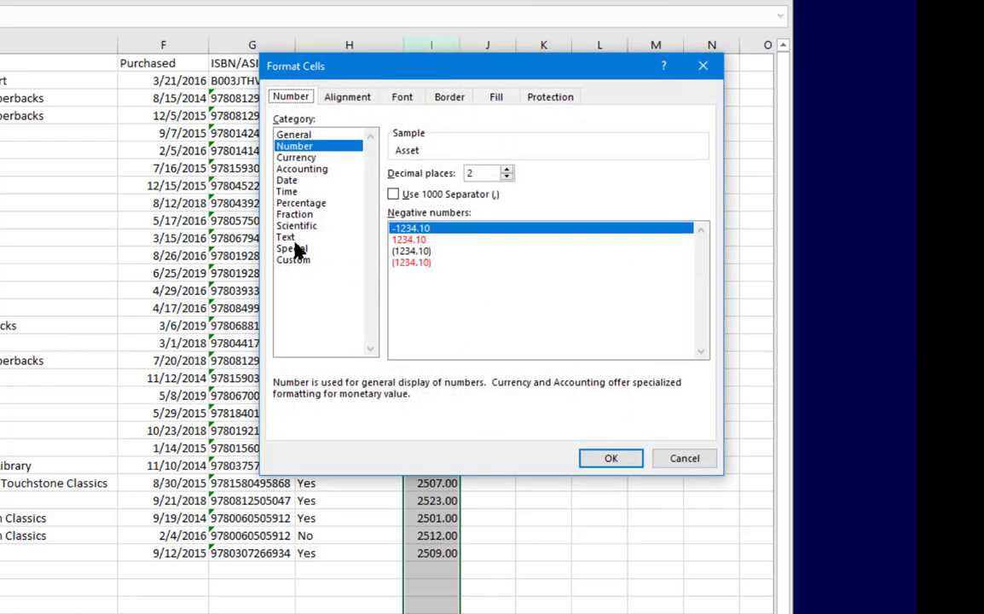
pyautogui.click(290, 237)
pyautogui.click(609, 458)
# Add a leading zero to the asset entry in cell I6 so it reads 02513
pyautogui.click(413, 171)
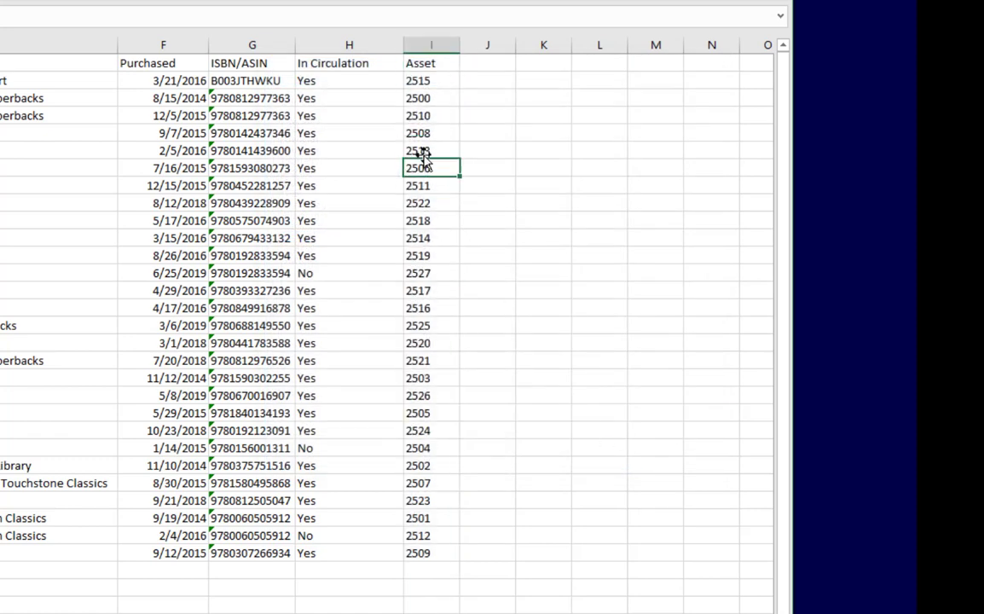
pyautogui.doubleClick(430, 149)
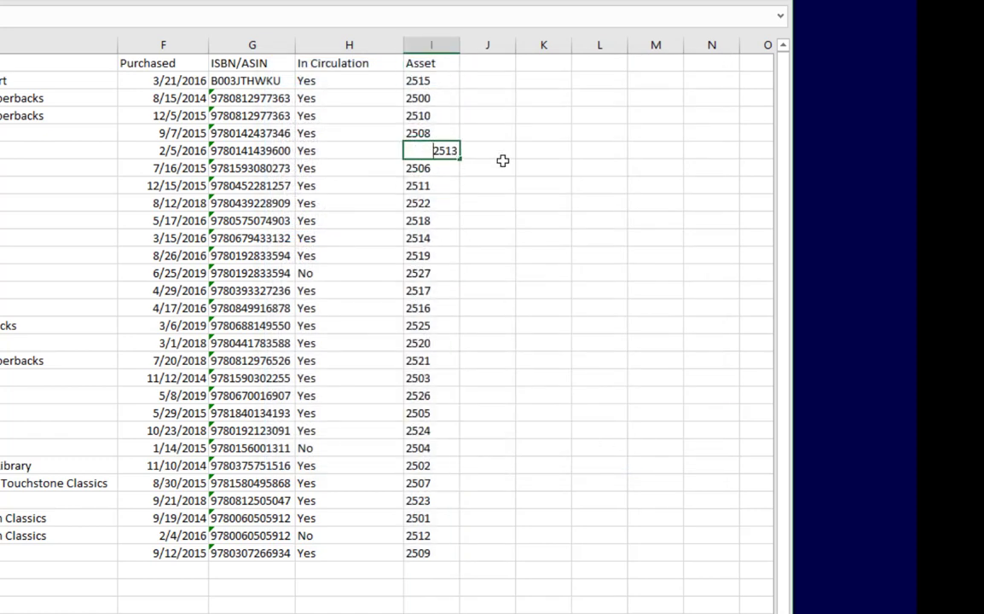
pyautogui.write('0')
pyautogui.press('Return')
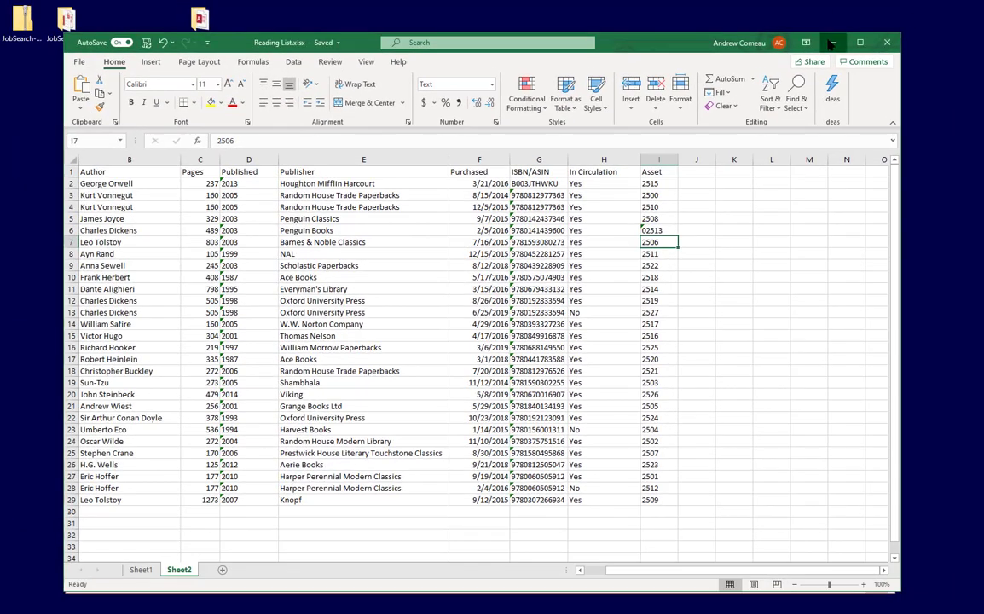
# Switch to Access, move the Leads table design aside to view the relationships diagram, and move it back over the diagram
pyautogui.click(831, 42)
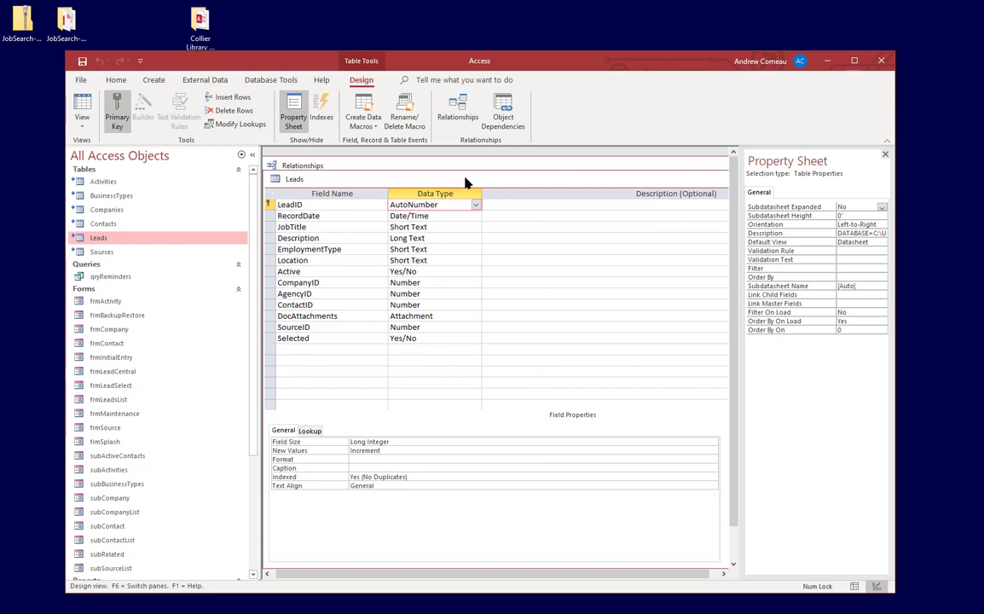
pyautogui.moveTo(450, 180); pyautogui.dragTo(508, 367)
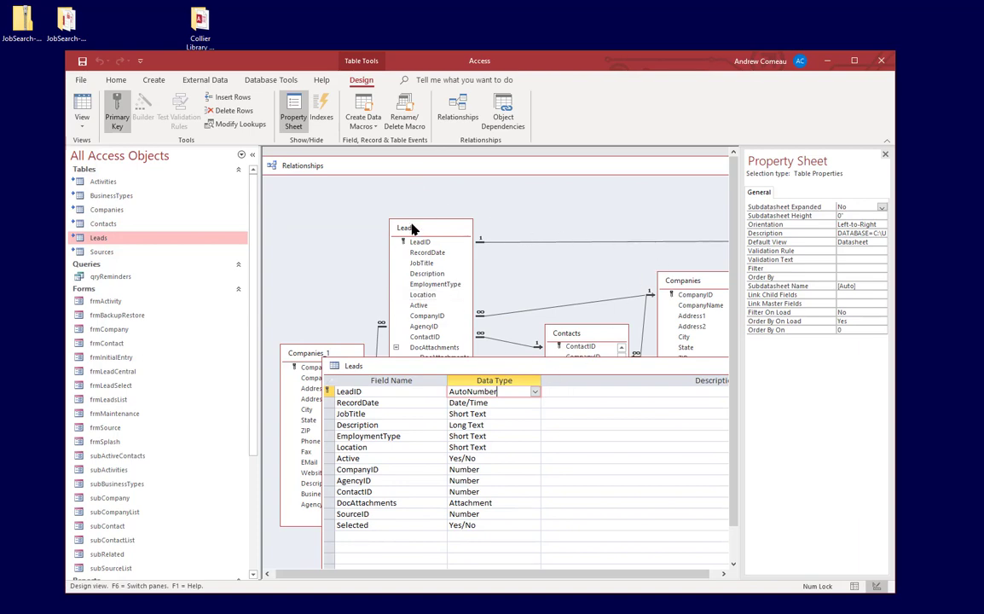
pyautogui.moveTo(570, 370); pyautogui.dragTo(521, 166)
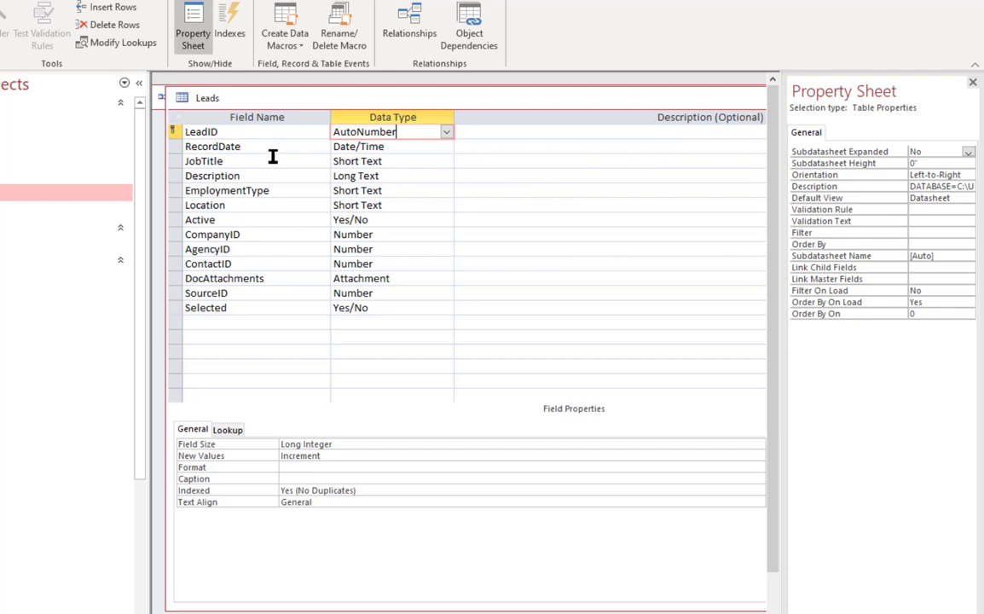
# Examine the JobTitle and LeadID fields of the Leads table and review the data types available for LeadID without changing it
pyautogui.click(404, 161)
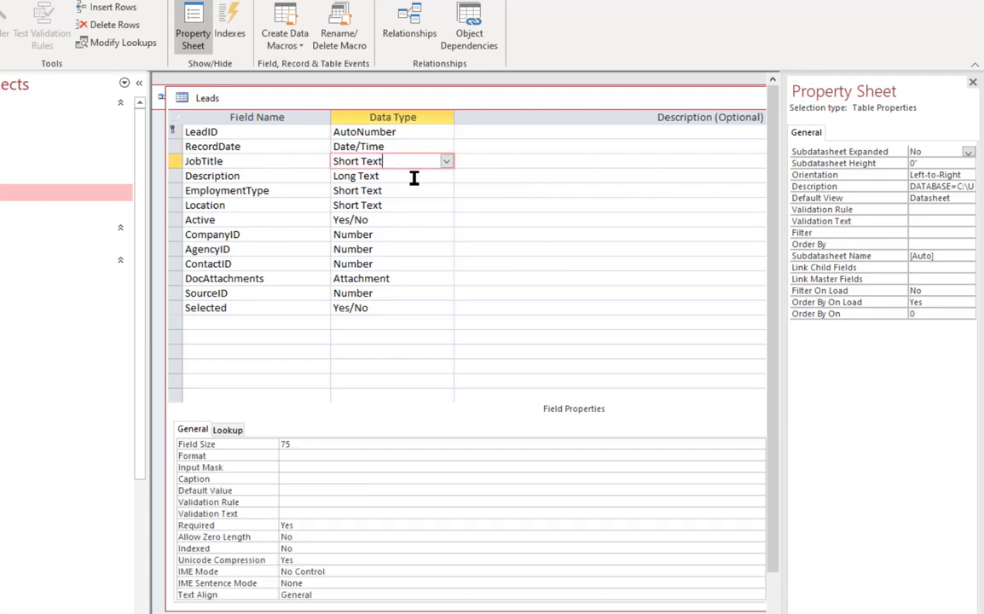
pyautogui.click(261, 132)
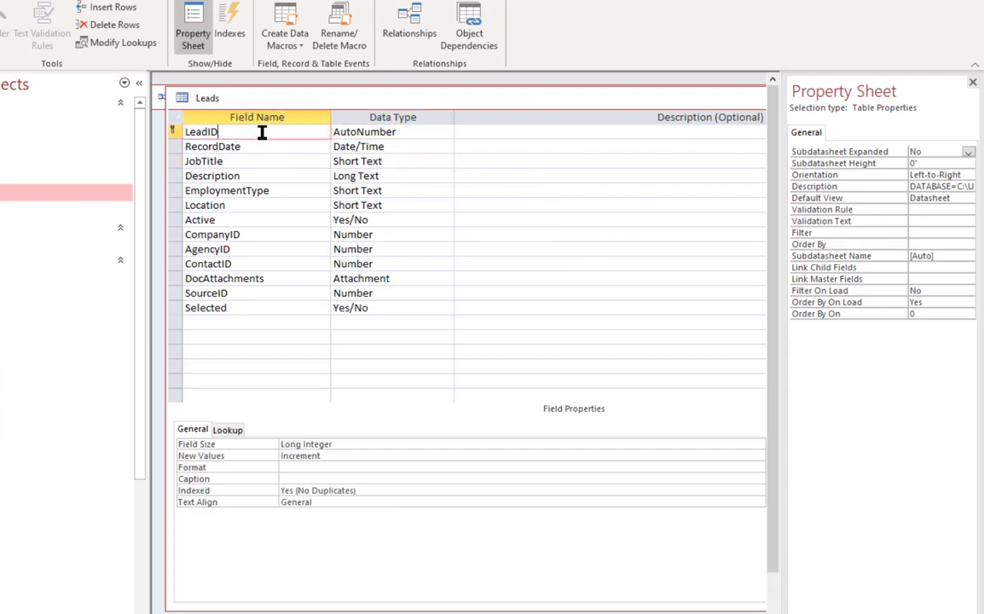
pyautogui.click(411, 134)
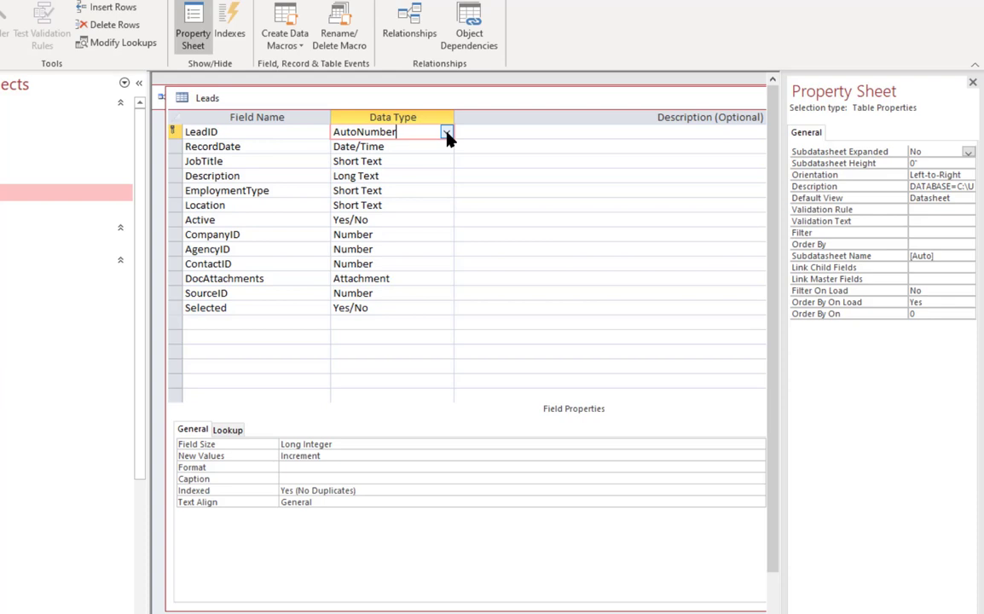
pyautogui.click(446, 133)
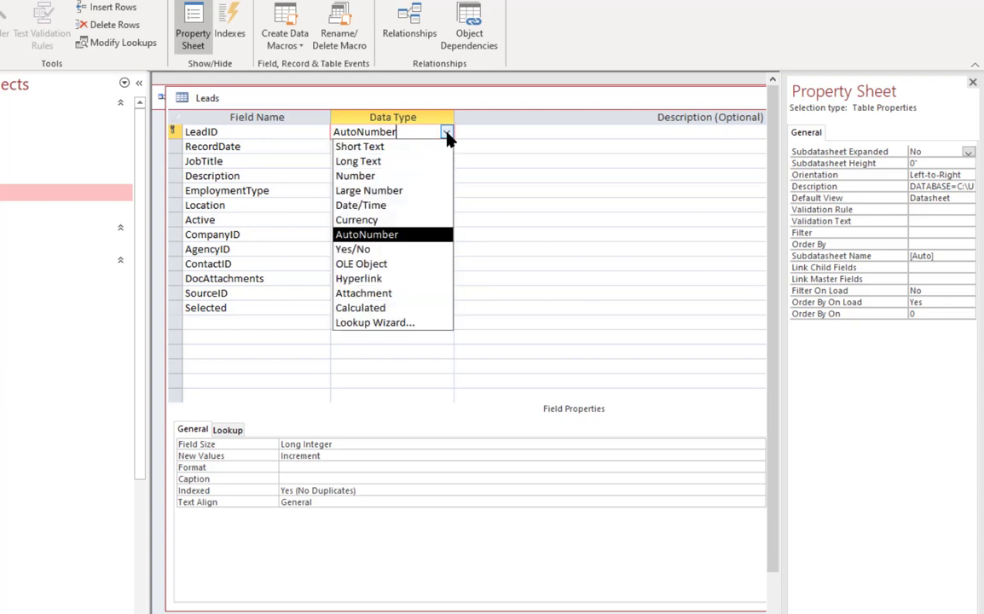
pyautogui.click(448, 136)
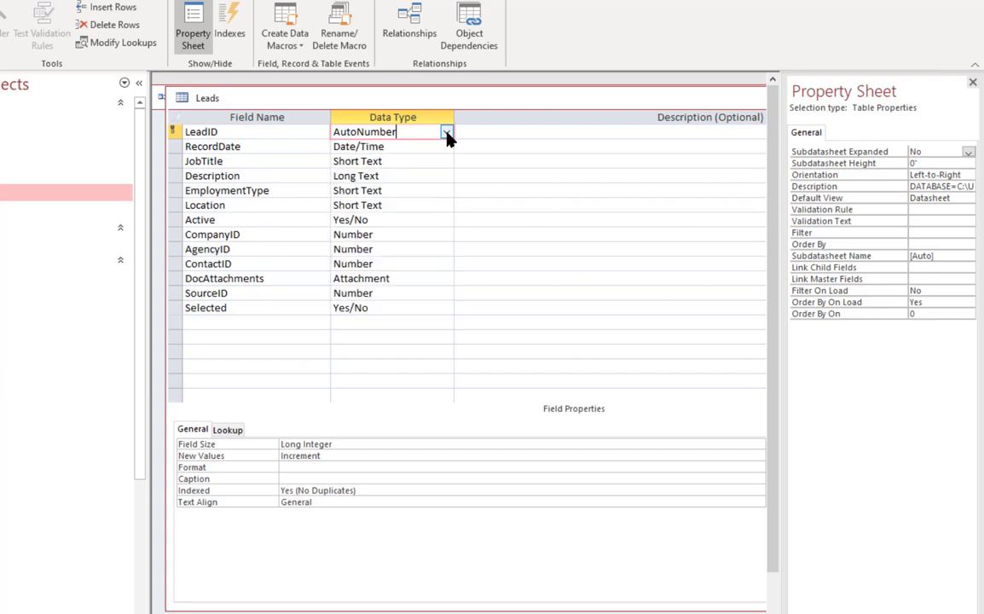
# Examine the data types and field properties of the RecordDate, JobTitle, Location and Active fields
pyautogui.click(384, 147)
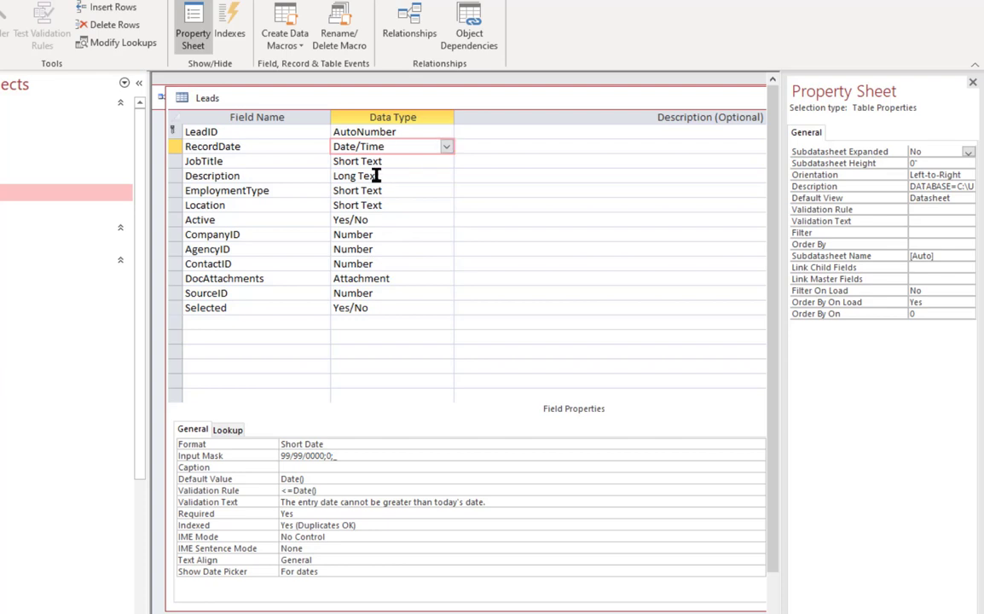
pyautogui.click(250, 162)
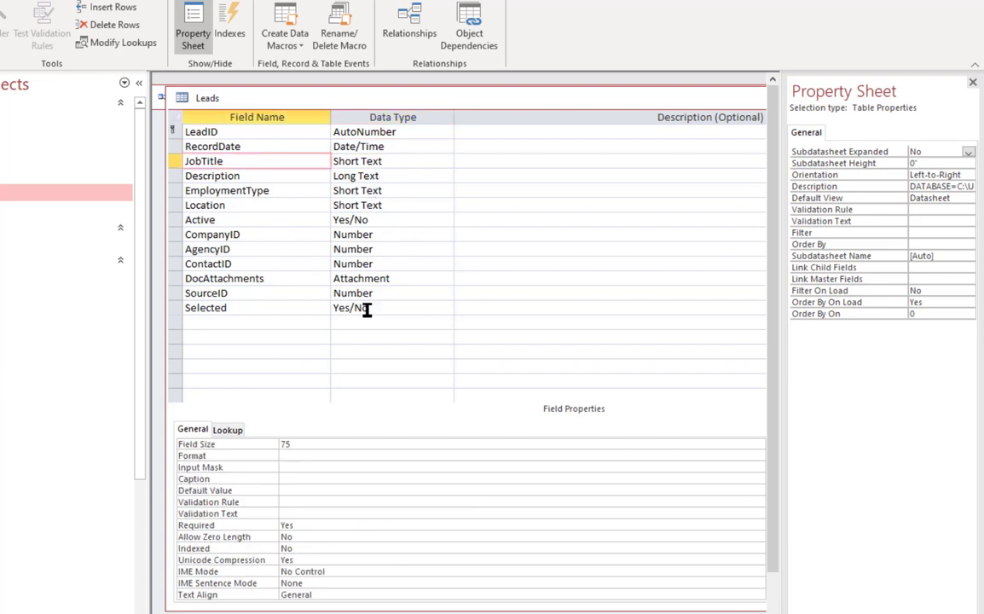
pyautogui.click(237, 211)
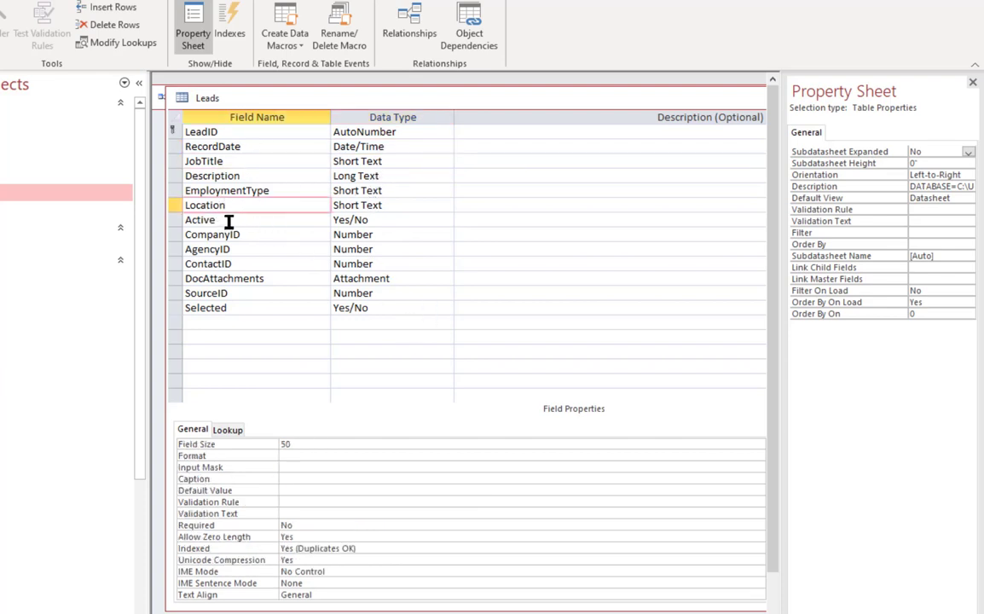
pyautogui.click(229, 220)
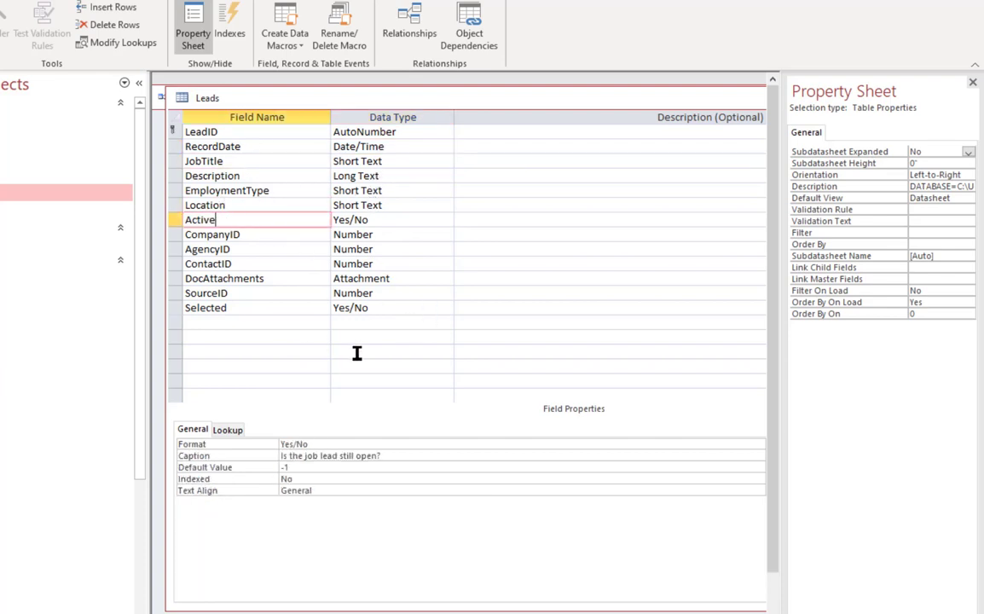
pyautogui.click(395, 218)
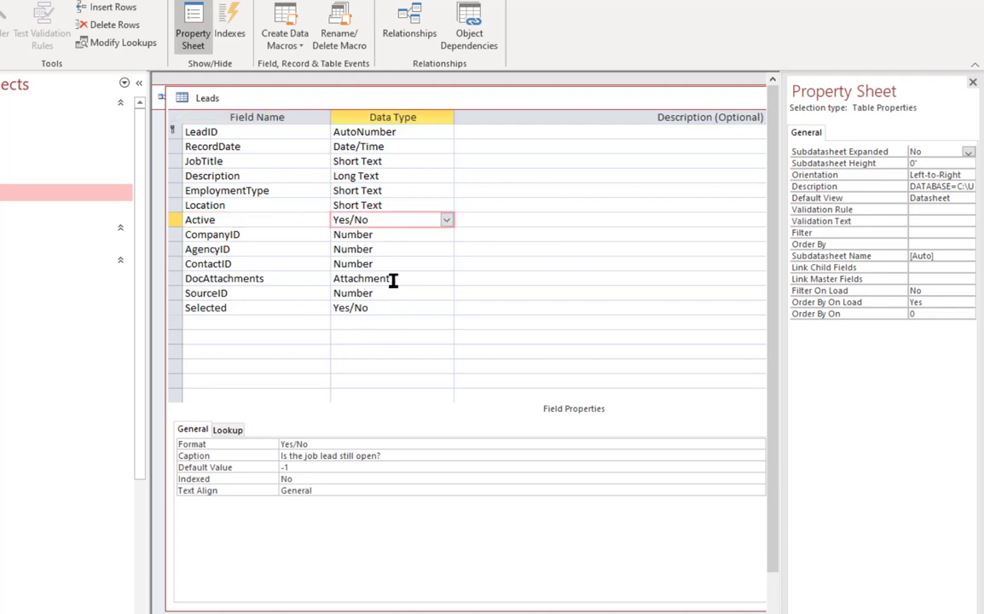
# Review the data type choices for the DocAttachments field and close the list without changing the type
pyautogui.click(389, 279)
pyautogui.click(446, 279)
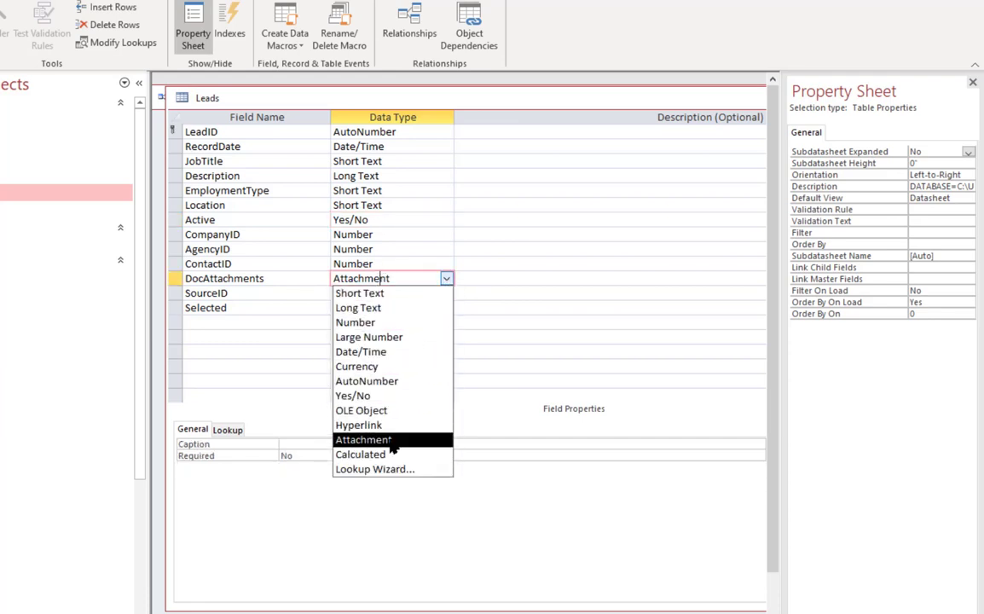
pyautogui.click(463, 161)
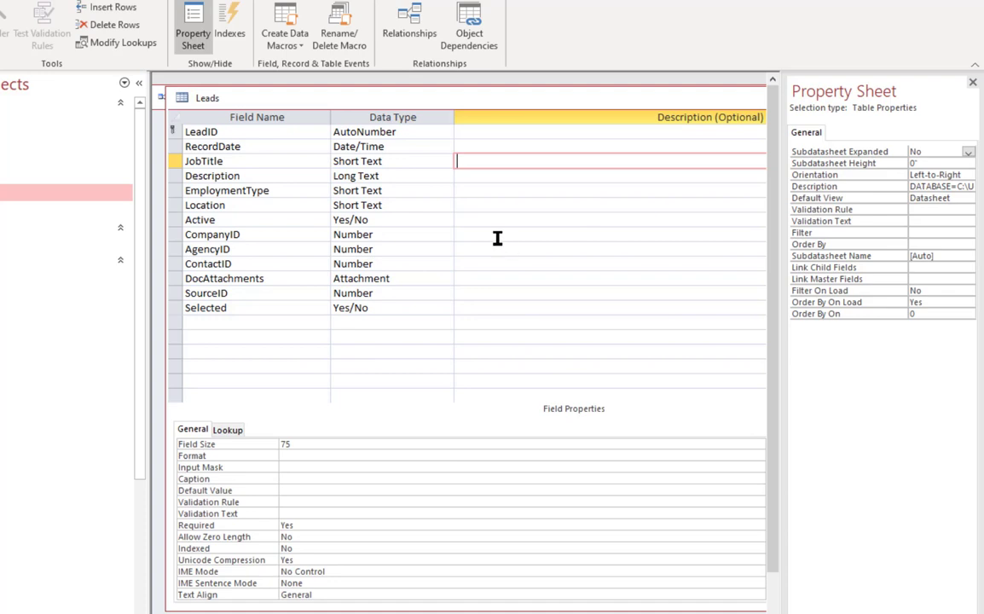
# Compare the JobTitle and ContactID field properties and review the data types available for EmploymentType without changing it
pyautogui.click(420, 161)
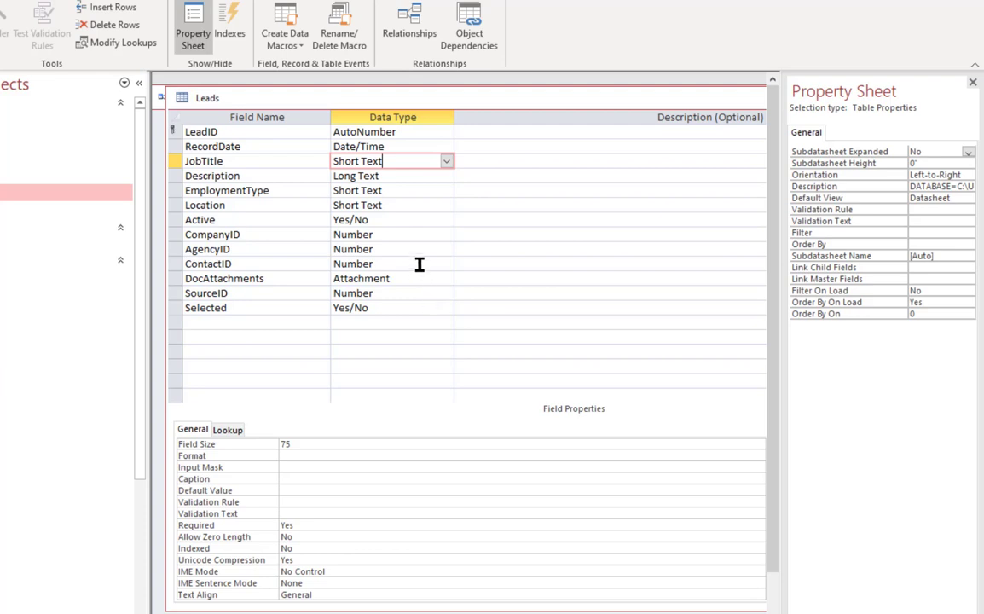
pyautogui.click(417, 265)
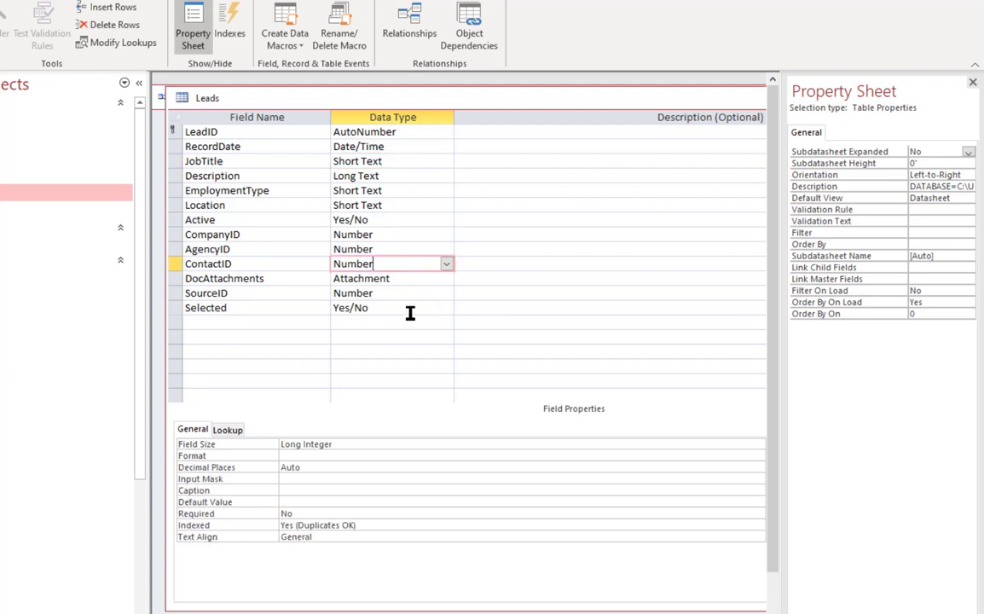
pyautogui.click(430, 190)
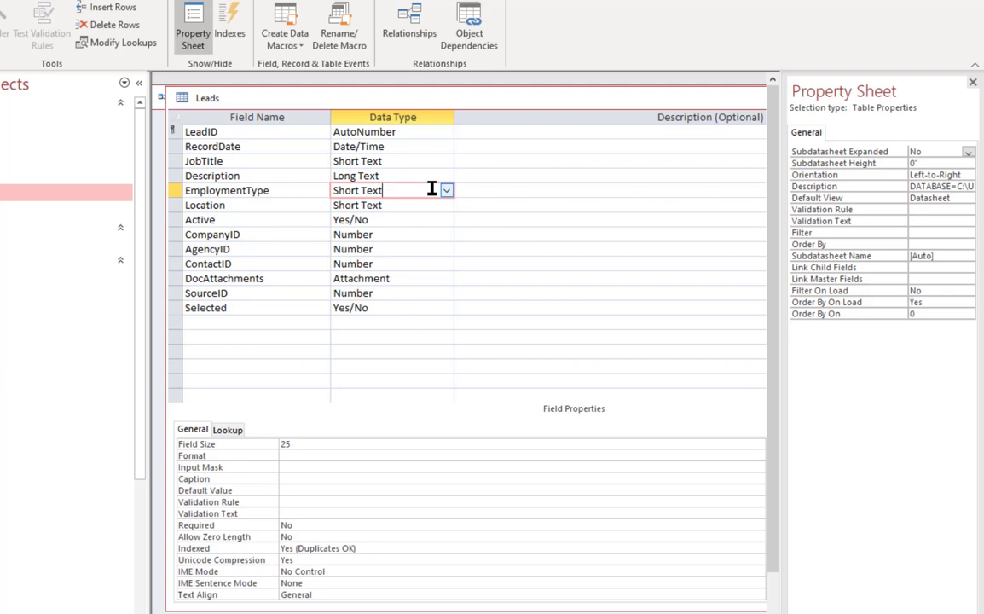
pyautogui.click(446, 191)
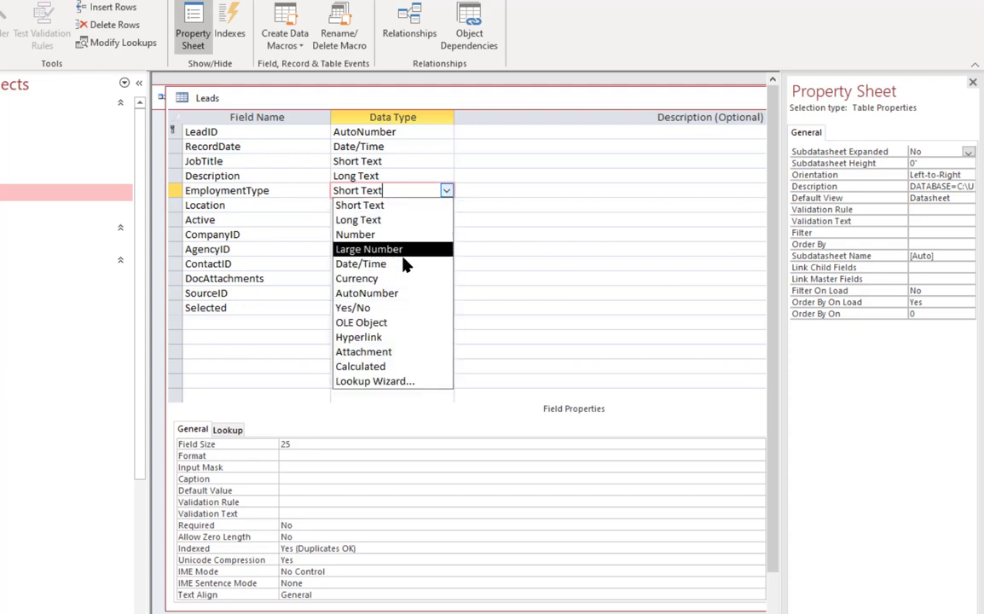
pyautogui.click(449, 192)
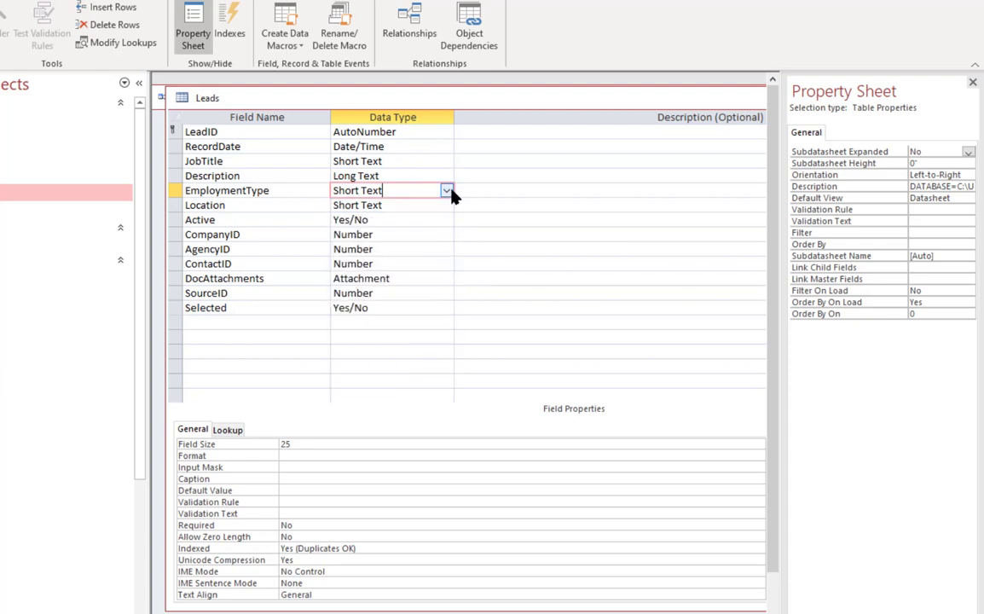